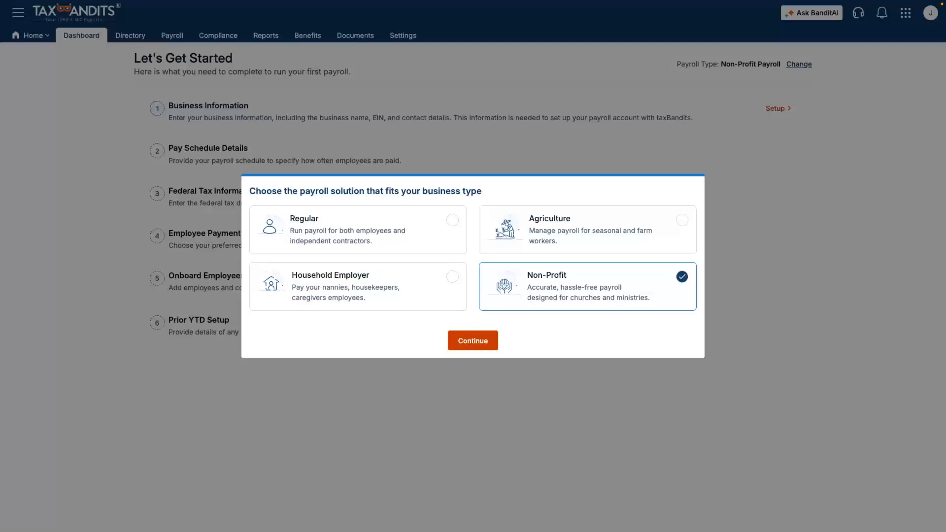
Confirm Regular Payroll as the payroll solution
left_click(472, 340)
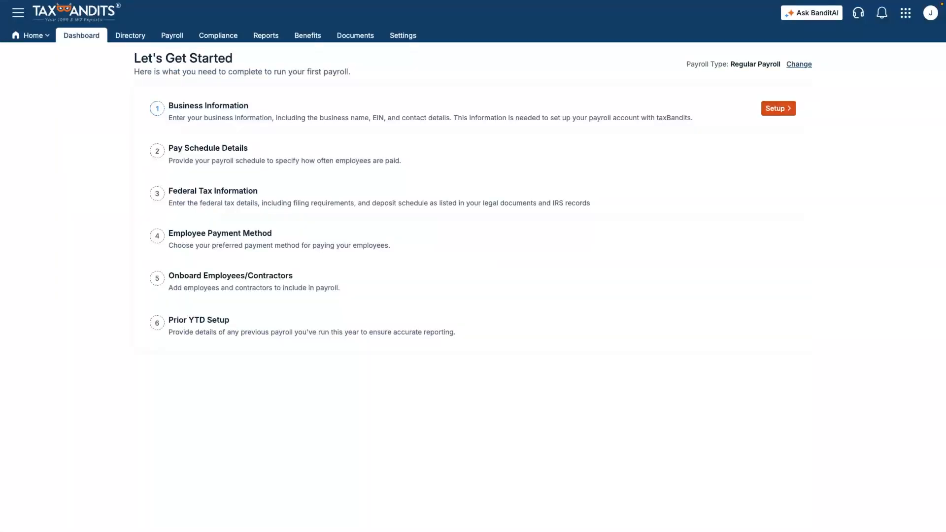
Save Carson & Co. as an S-Corporation, entering the authorized signer's name with title President
left_click(777, 108)
left_click(206, 77)
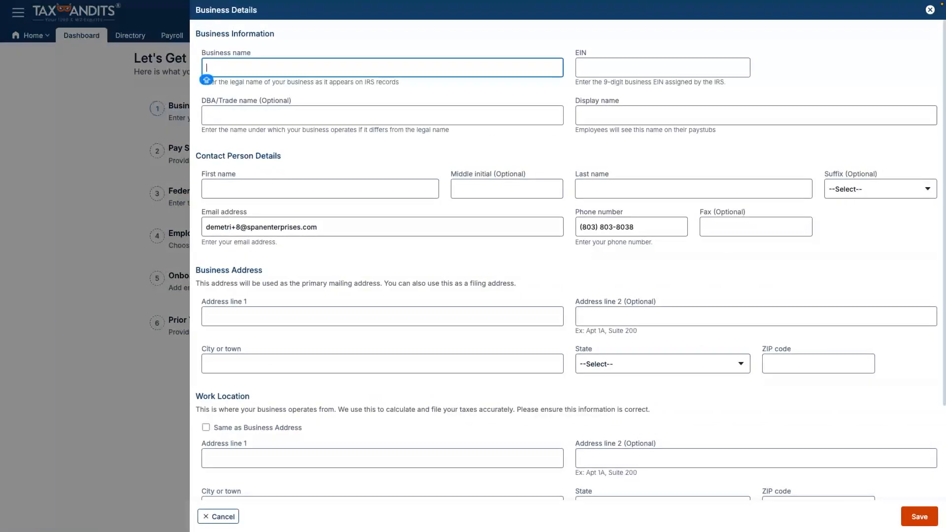
type("Carson & Co.")
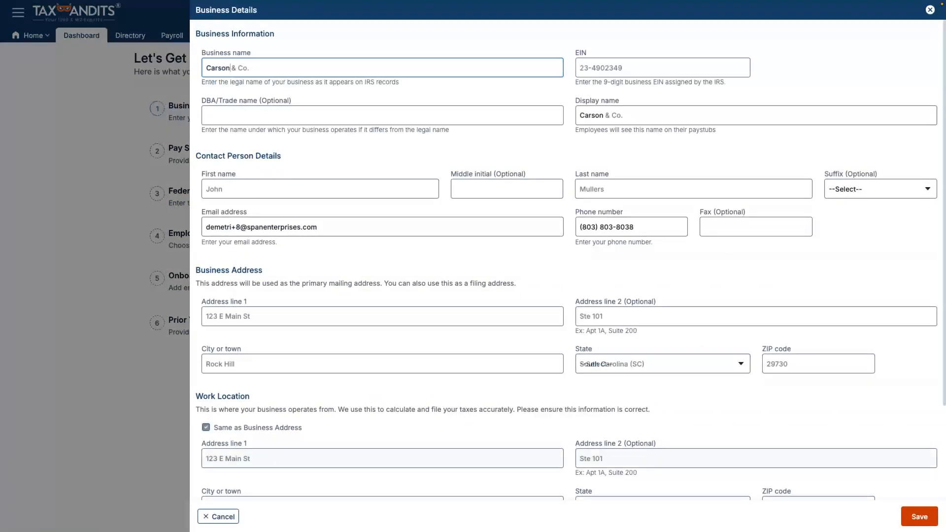
scroll(566, 266, "down", 3)
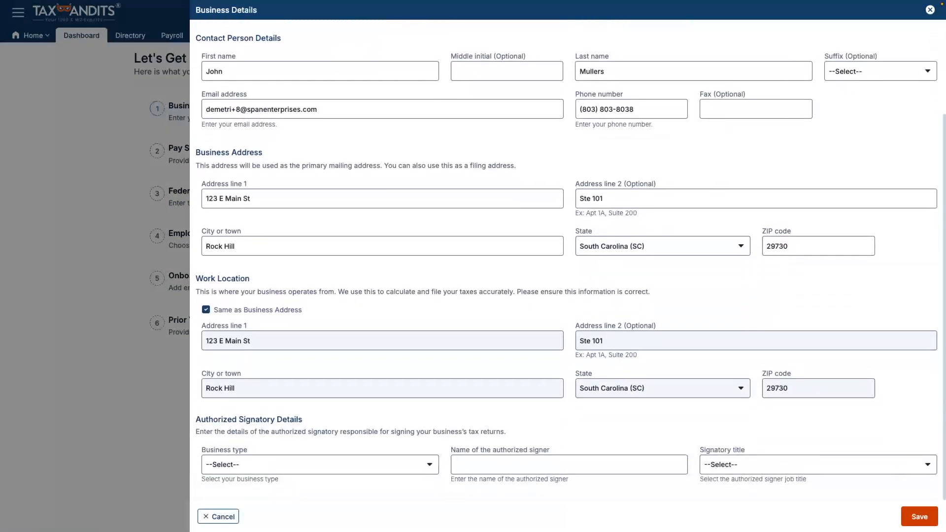
left_click(319, 464)
key("Down")
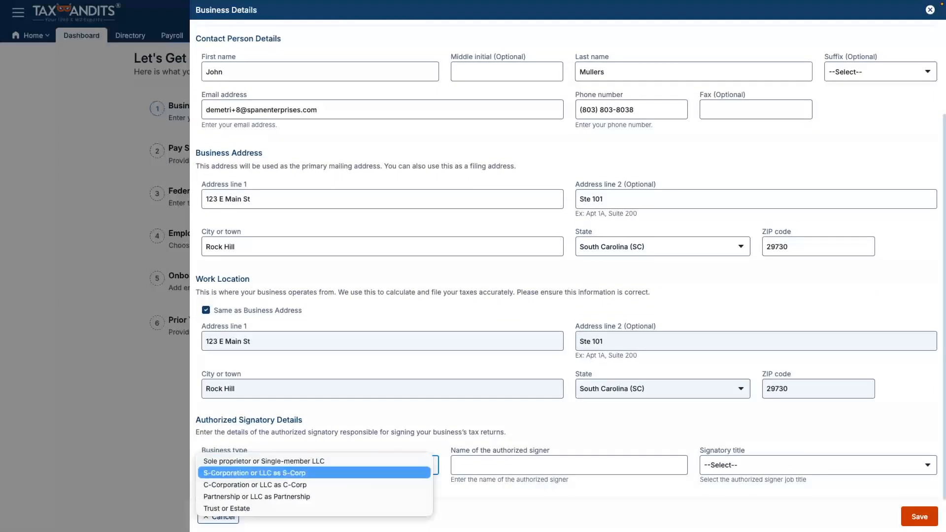
key("Return")
key("Tab")
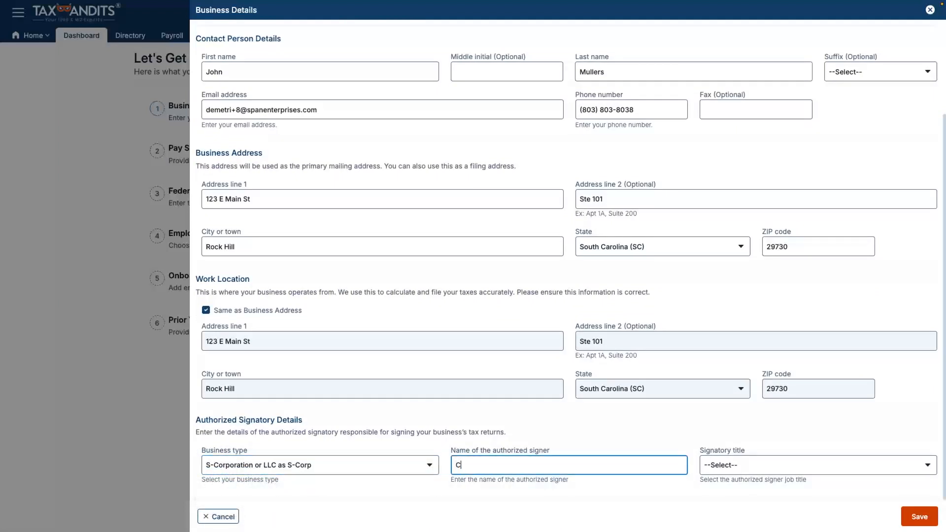
left_click(818, 468)
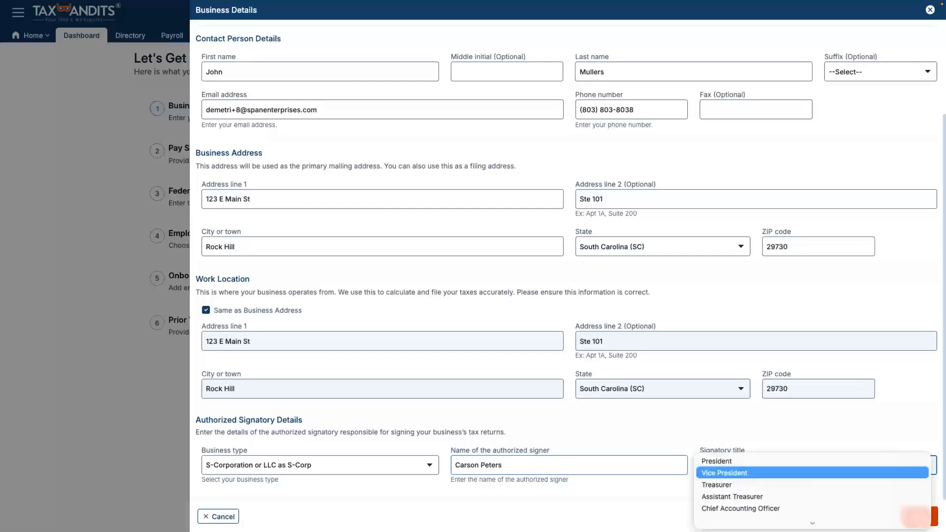
key("Return")
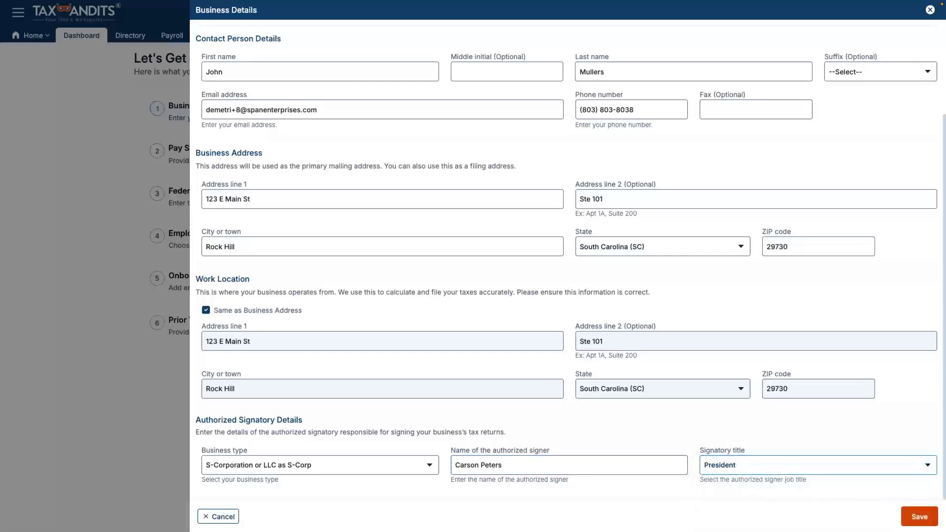
left_click(919, 516)
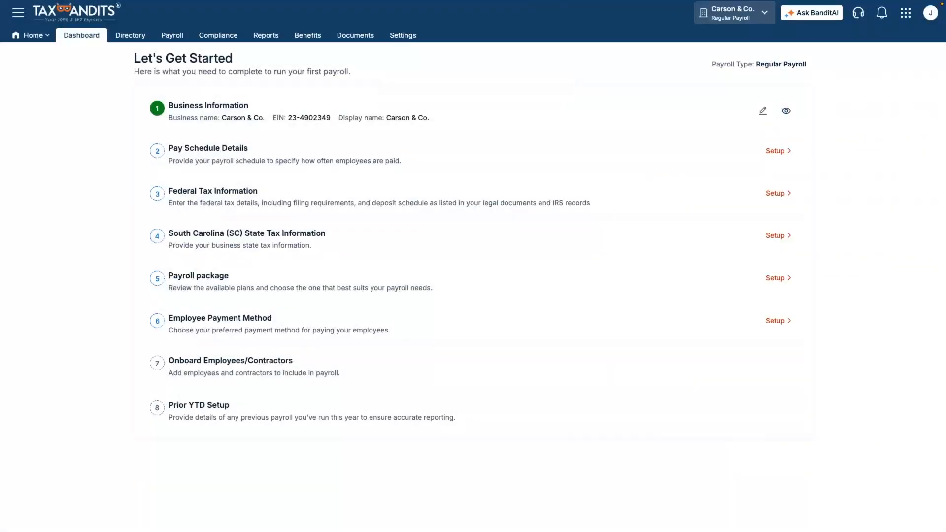
Save a Biweekly Friday pay schedule starting 07/05/2026 with first pay date 07/24/2026
left_click(777, 151)
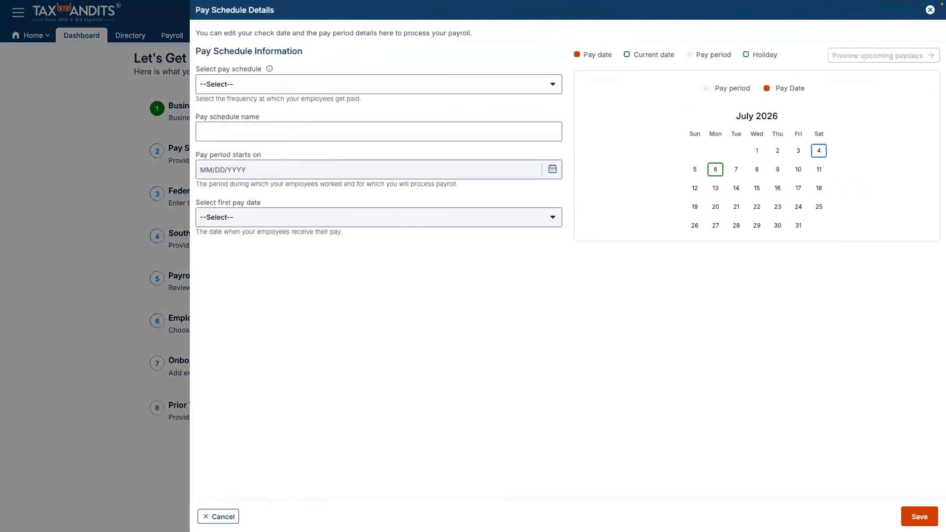
left_click(379, 84)
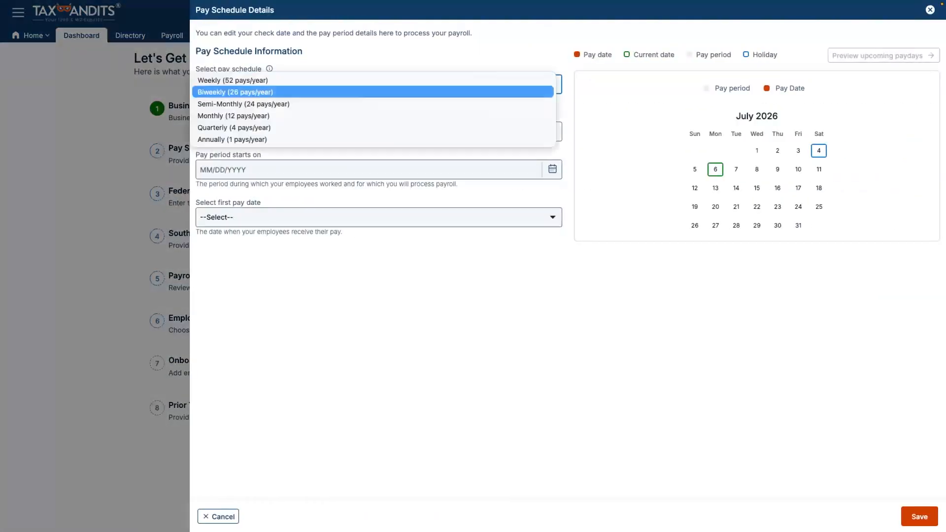
key("Return")
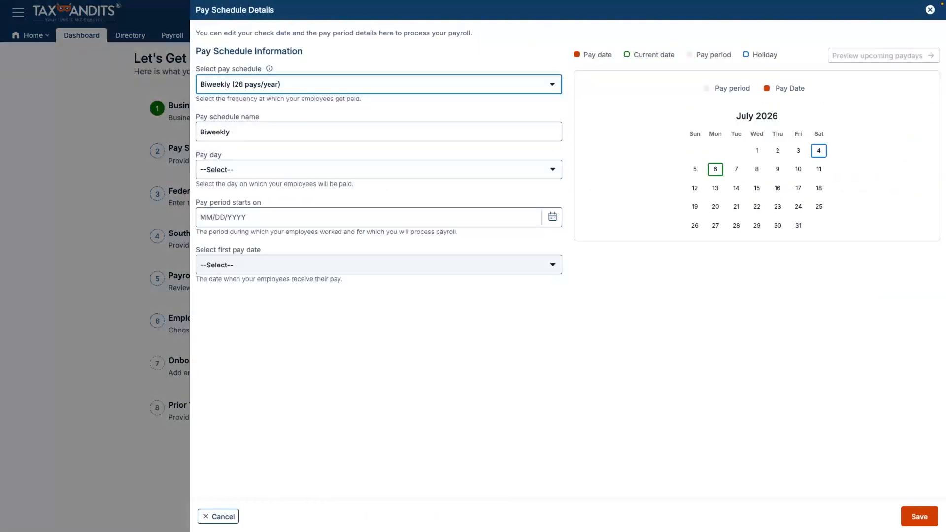
left_click(379, 172)
key("Down")
key("Down")
key("Down")
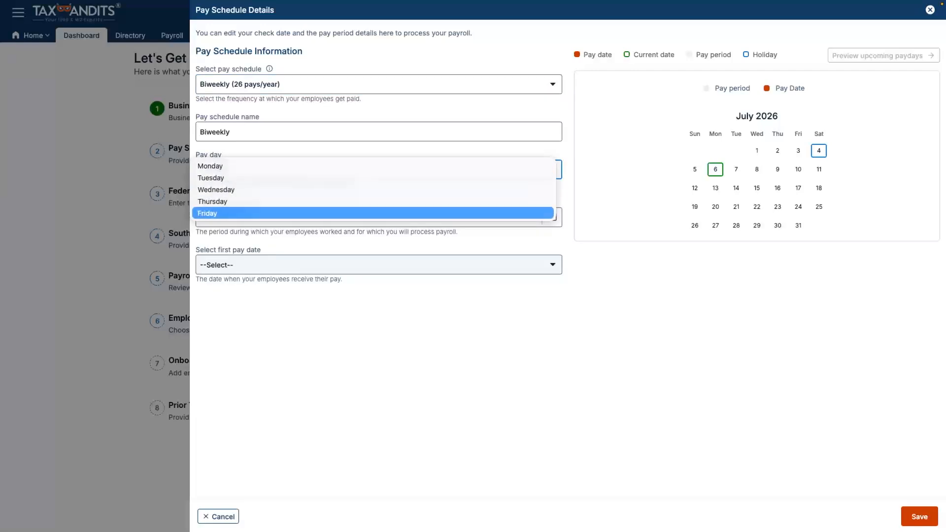
key("Return")
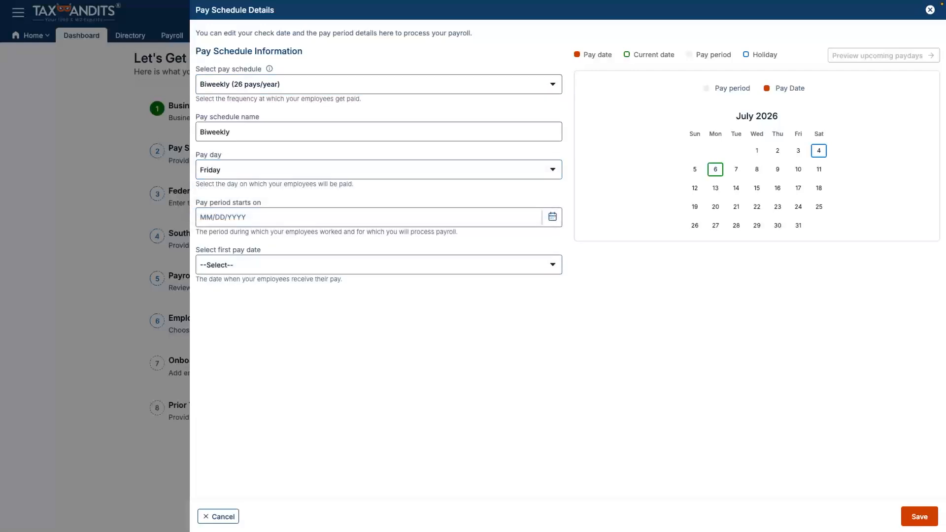
left_click(369, 217)
left_click(226, 290)
left_click(378, 297)
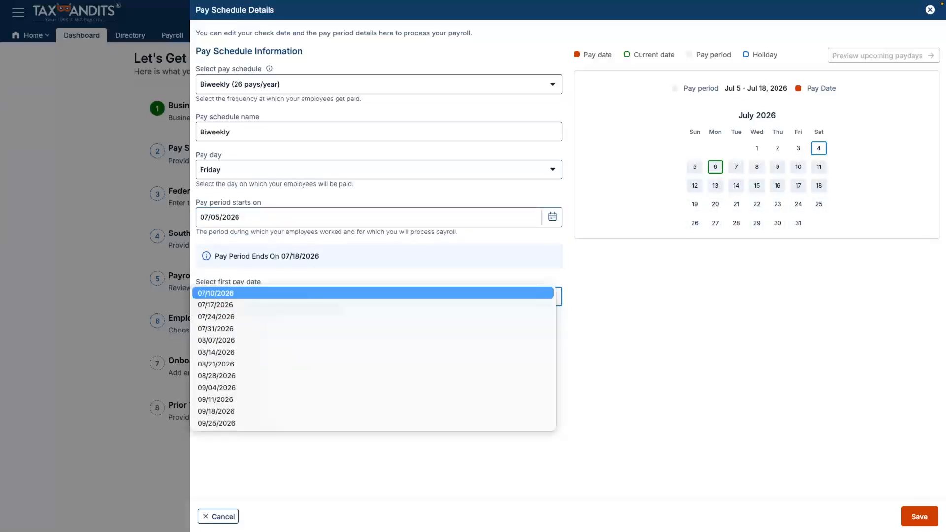
key("Down")
key("Down")
key("Return")
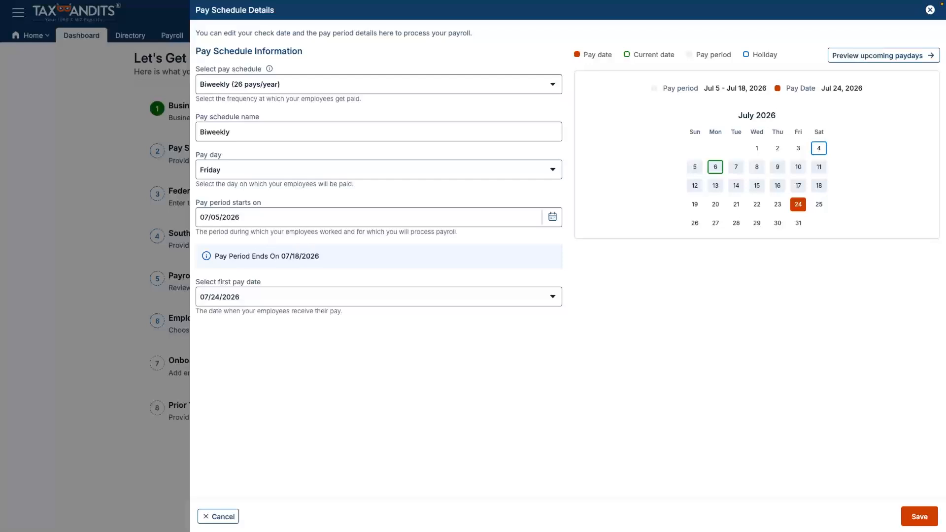
left_click(902, 516)
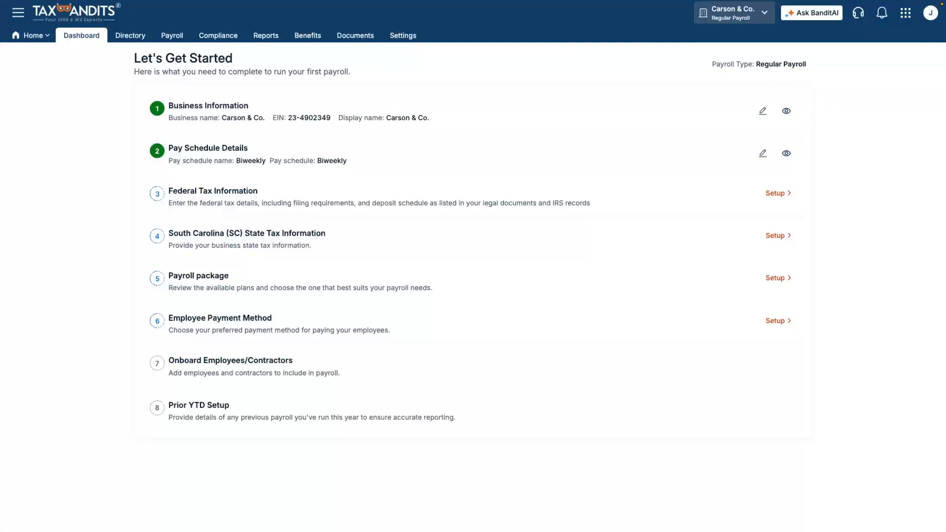
Save federal tax details with Form 941 and a Semiweekly deposit schedule
left_click(778, 193)
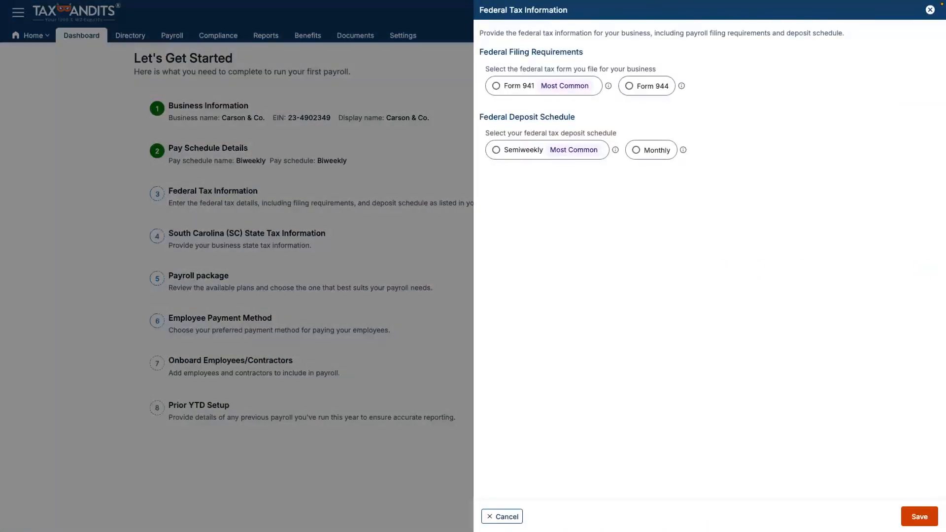
left_click(497, 86)
left_click(496, 150)
left_click(919, 517)
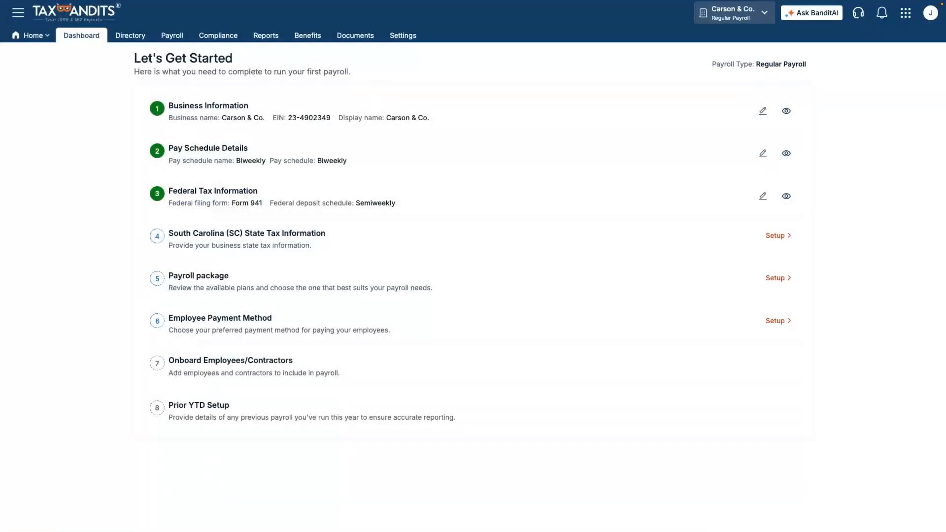
Save SC withholding file number, employer account number and a 4% unemployment tax rate
left_click(777, 235)
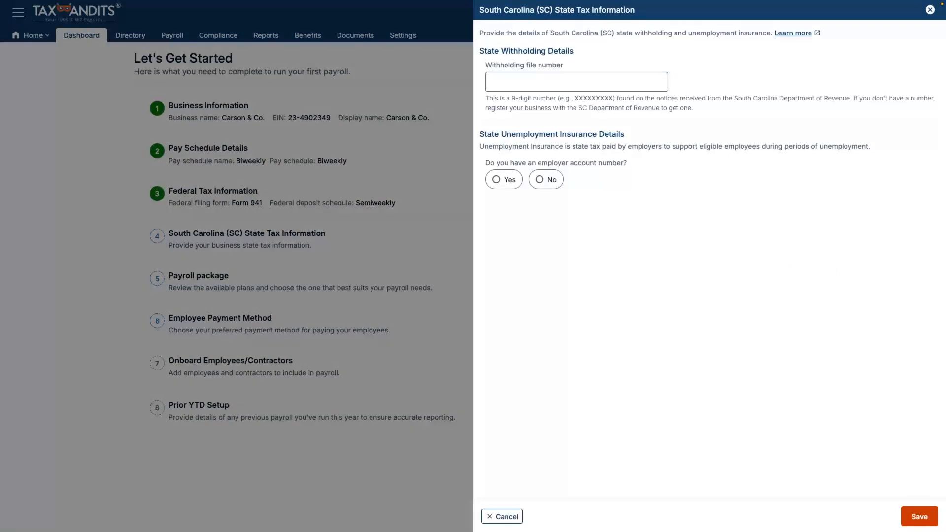
left_click(576, 81)
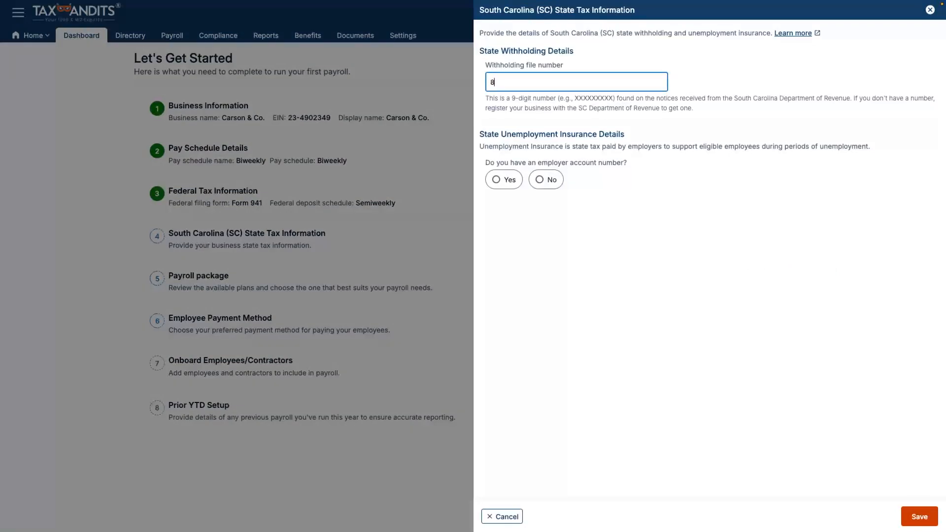
left_click(503, 179)
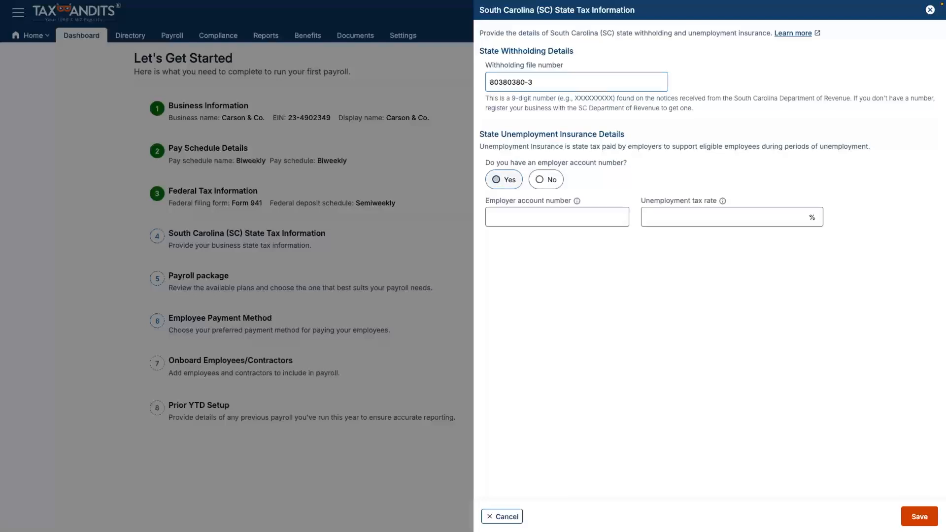
left_click(557, 216)
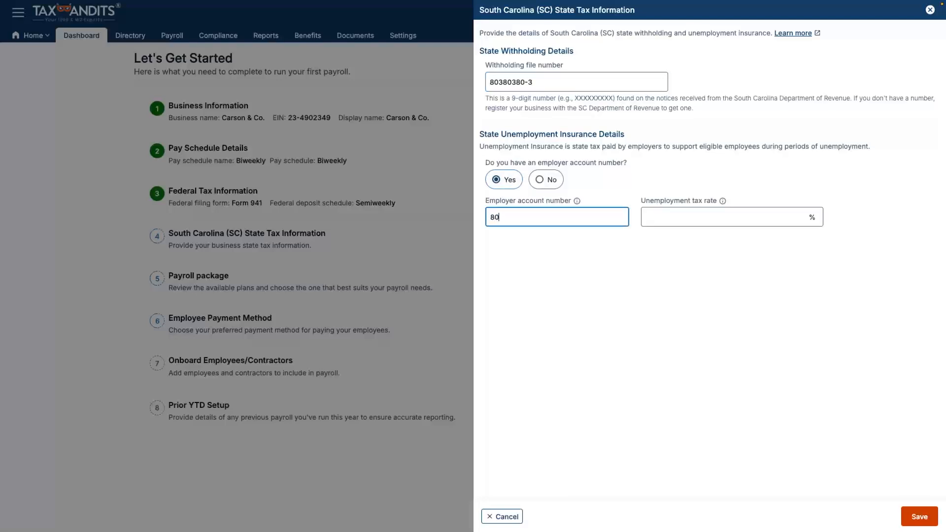
key("Tab")
type("4")
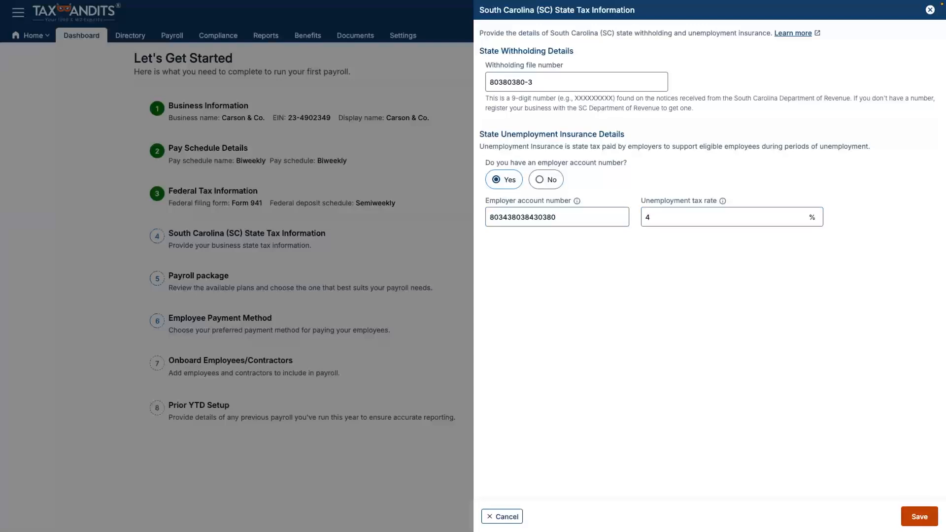
key("Return")
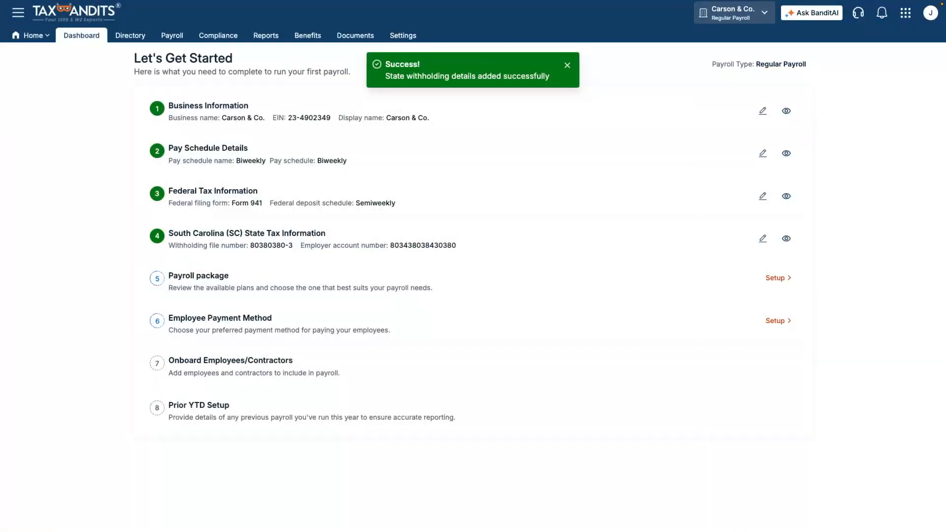
Choose the Plus Package, acknowledge state tax responsibilities, and save the package
left_click(777, 278)
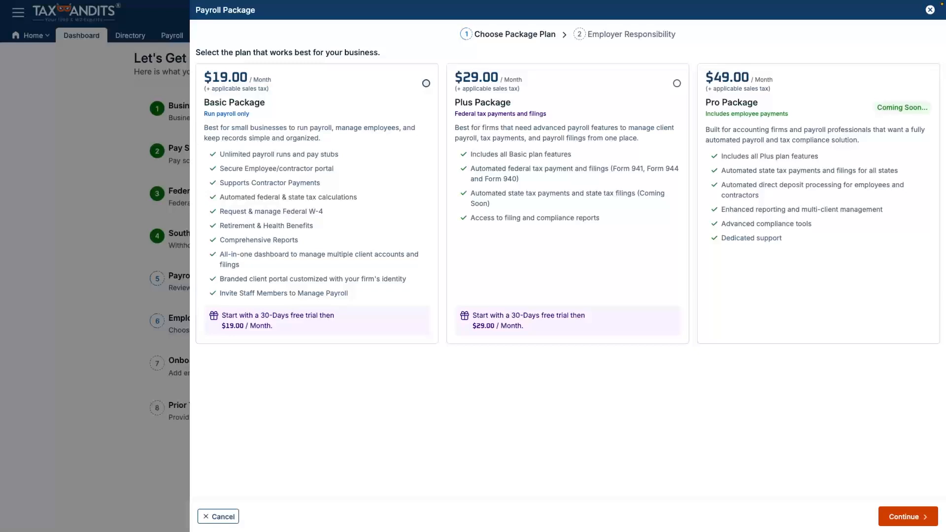
left_click(426, 83)
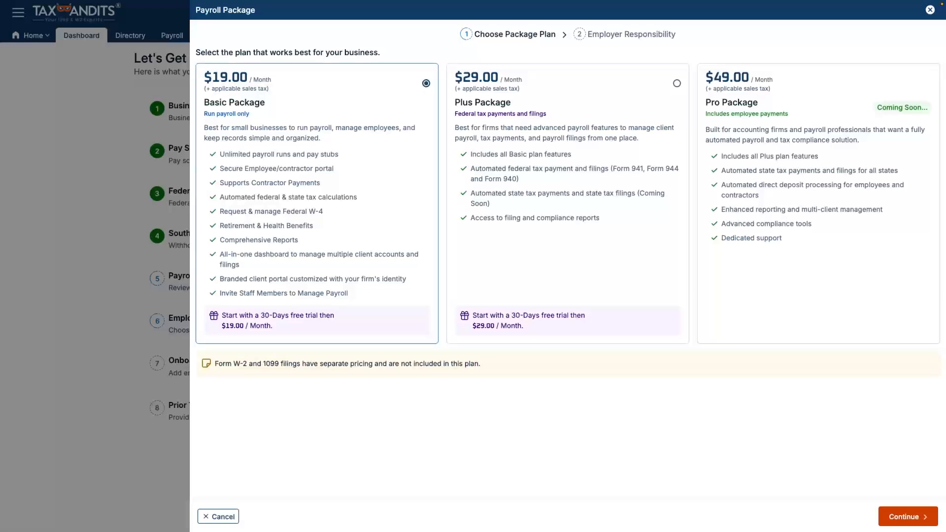
left_click(676, 83)
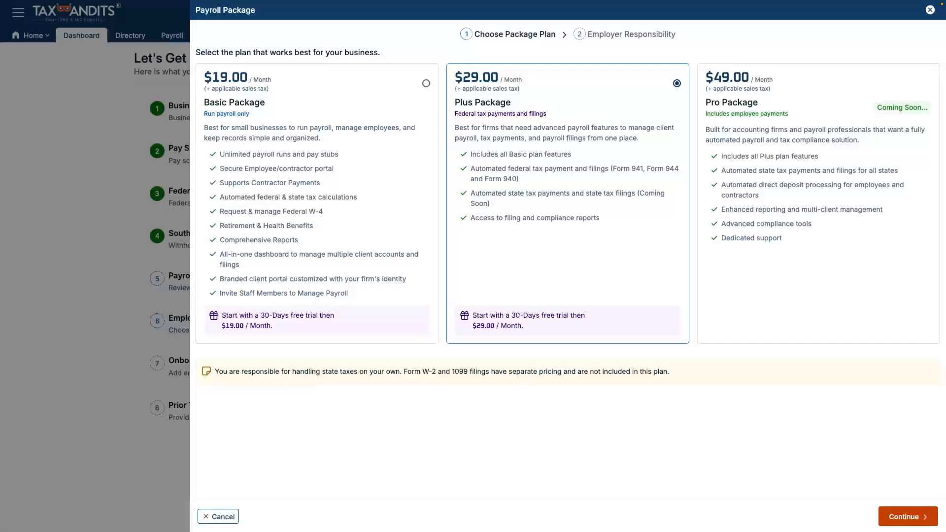
left_click(907, 516)
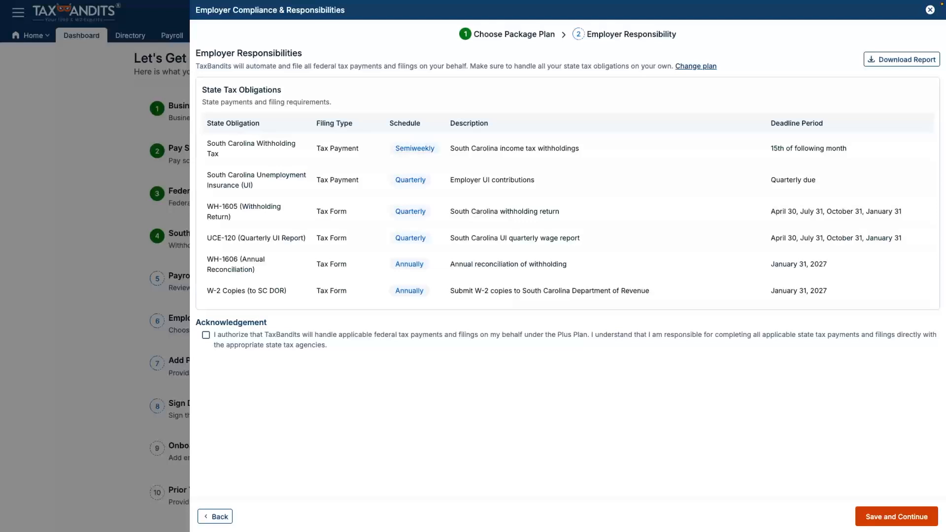
left_click(206, 335)
left_click(896, 516)
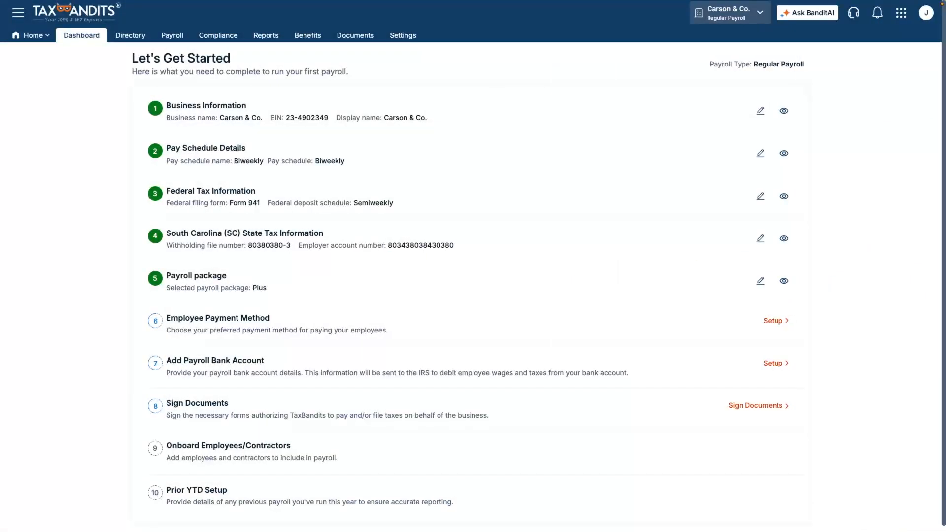
Pay employees by Check and Direct Deposit processed through the company's own bank
left_click(774, 320)
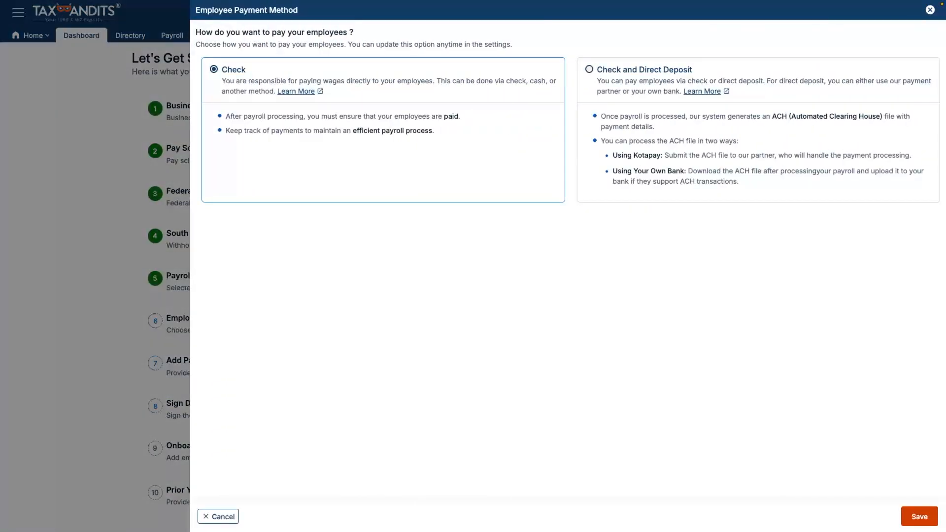
left_click(589, 70)
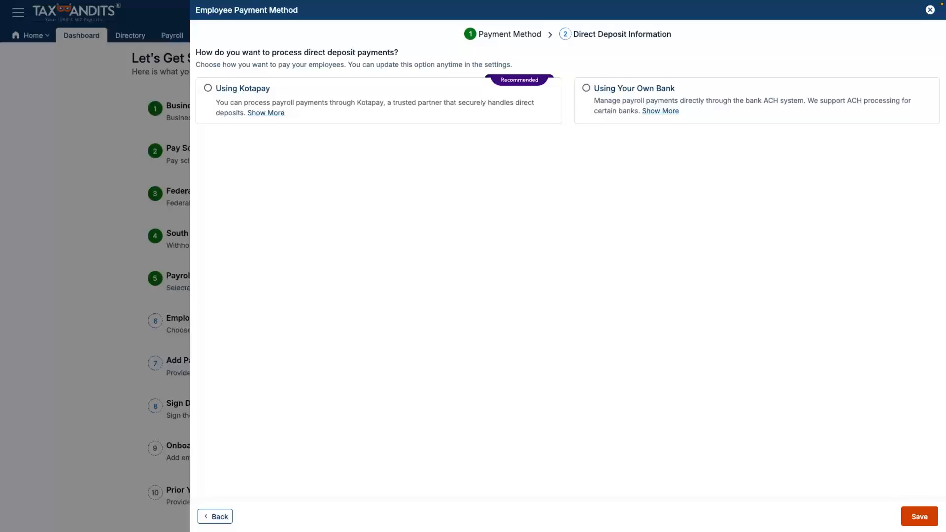
left_click(586, 88)
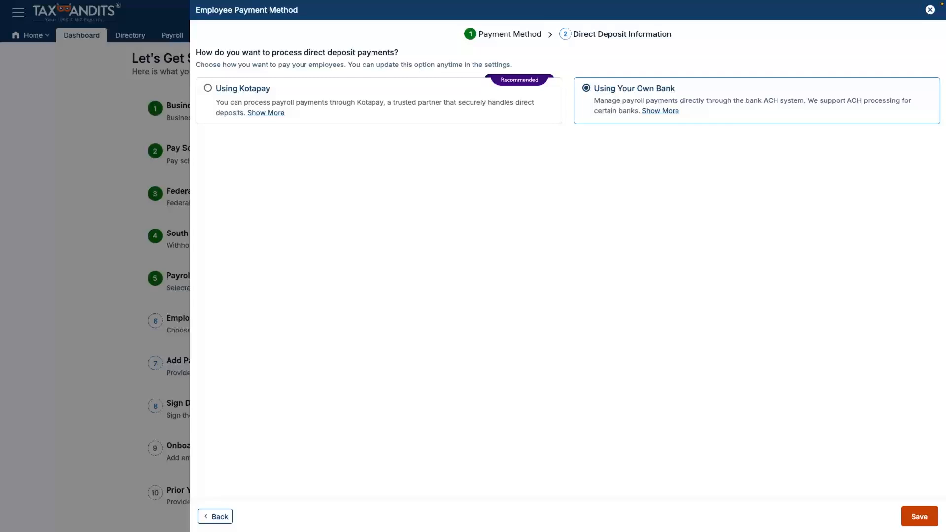
left_click(919, 516)
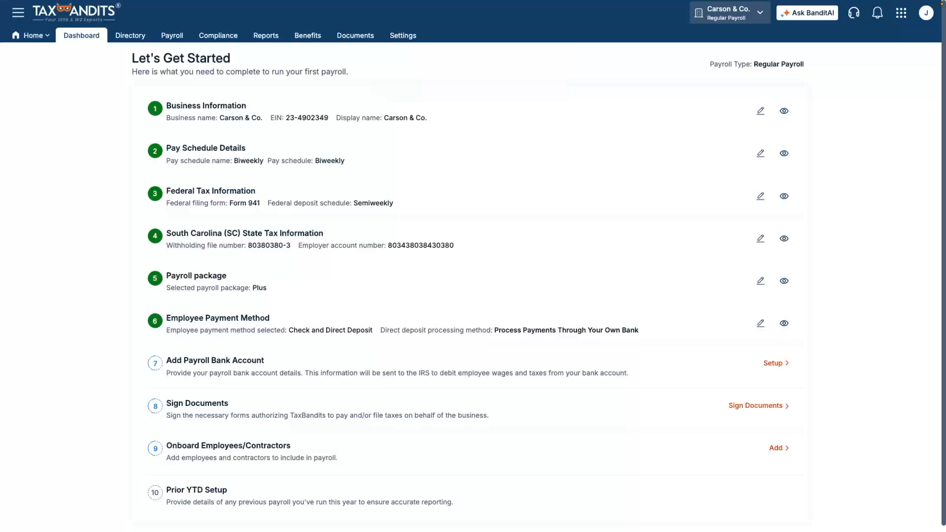
Link a Wells Fargo checking account through Plaid as the payroll bank account
left_click(775, 363)
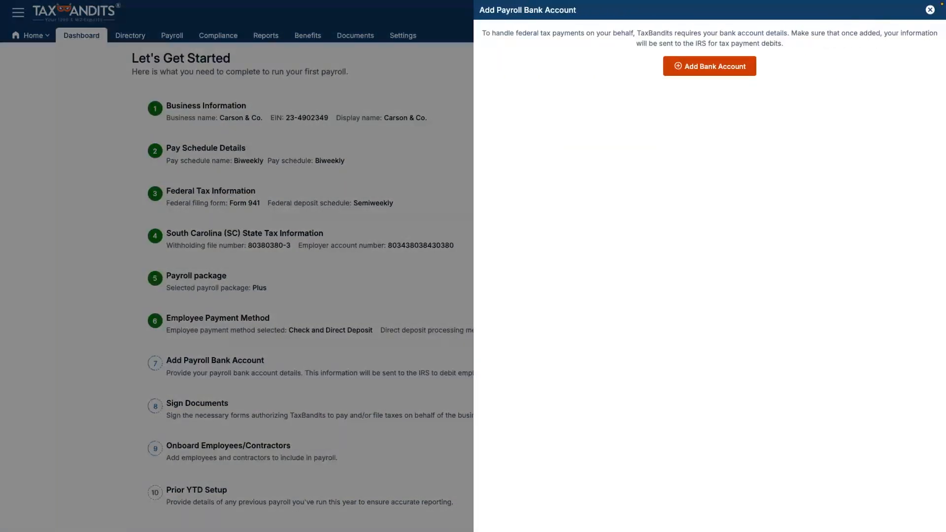
left_click(709, 66)
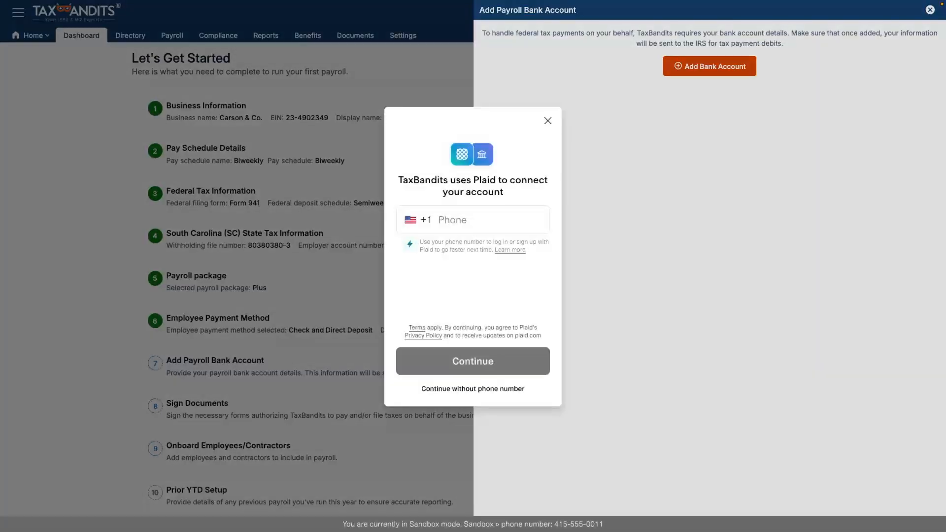
left_click(472, 388)
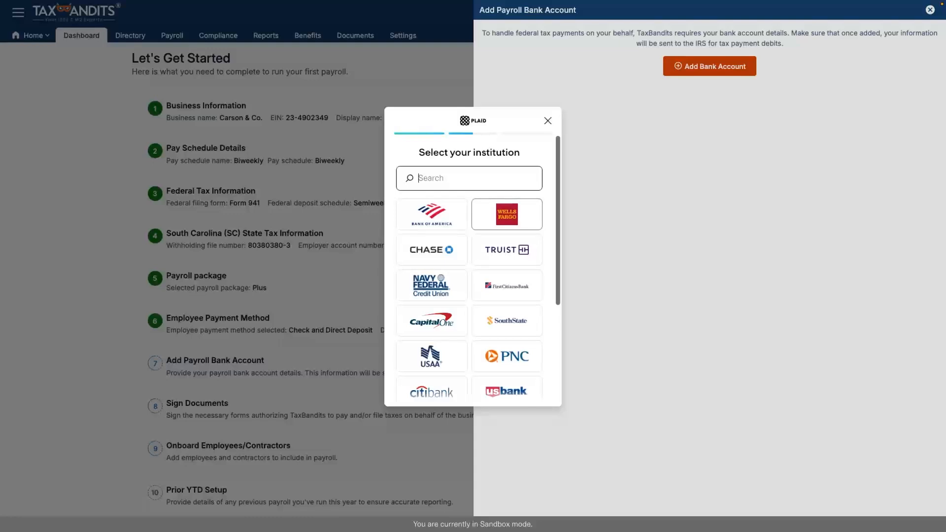
left_click(506, 214)
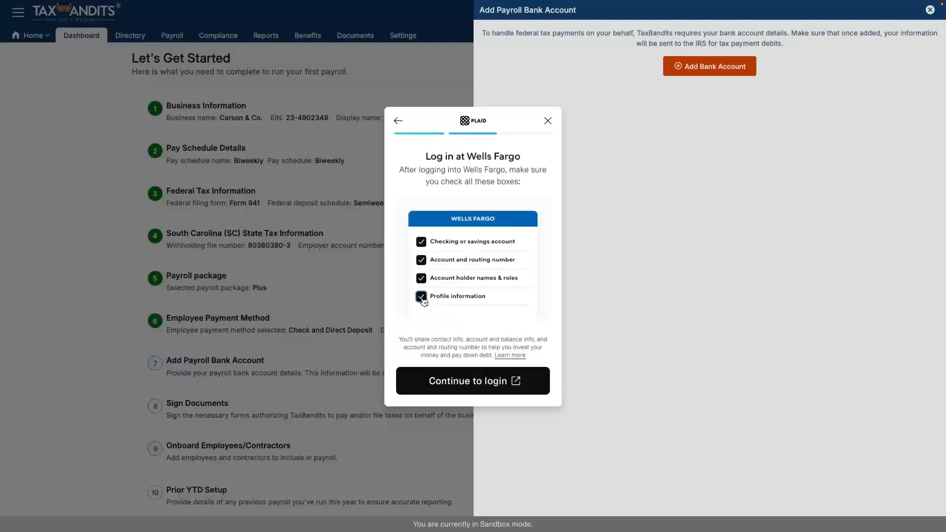
left_click(473, 380)
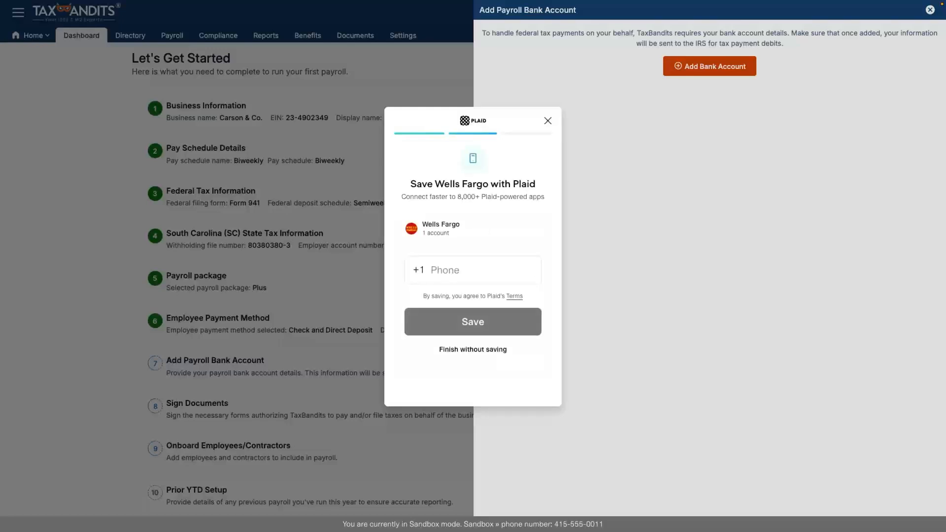
left_click(473, 350)
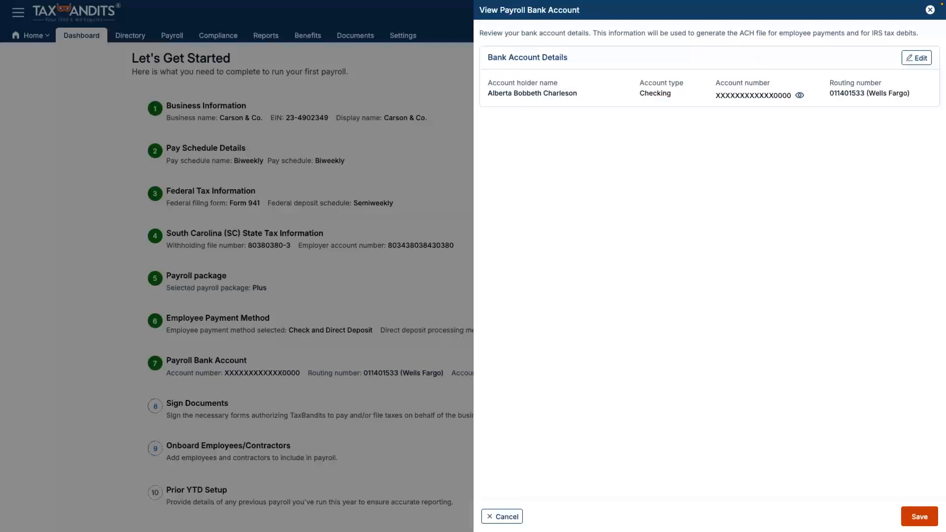
left_click(919, 516)
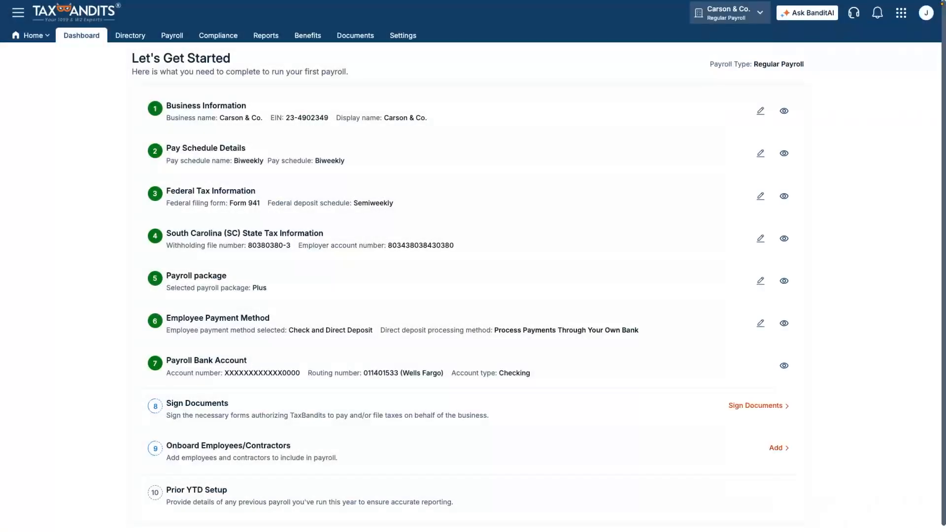
E-sign Form 8655 as the taxpayer with the adopted signature and submit it
left_click(756, 405)
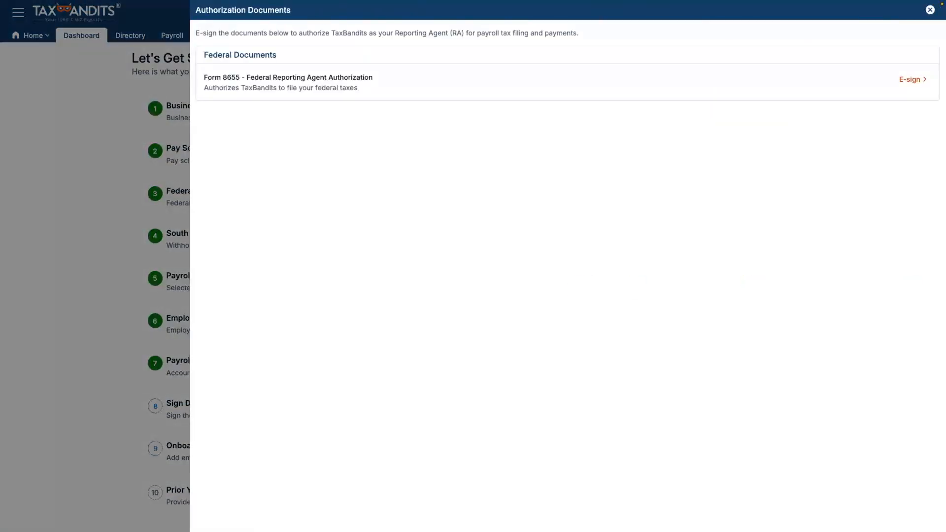
left_click(912, 80)
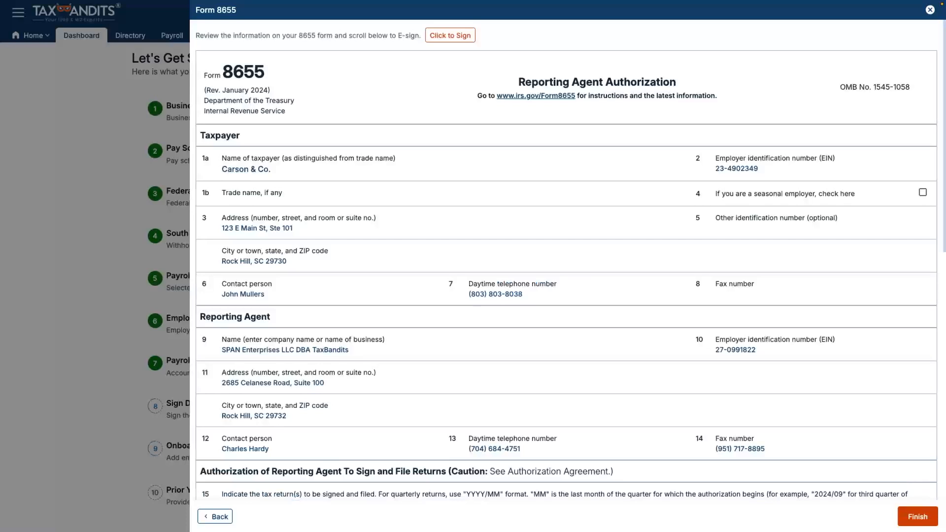
left_click(449, 35)
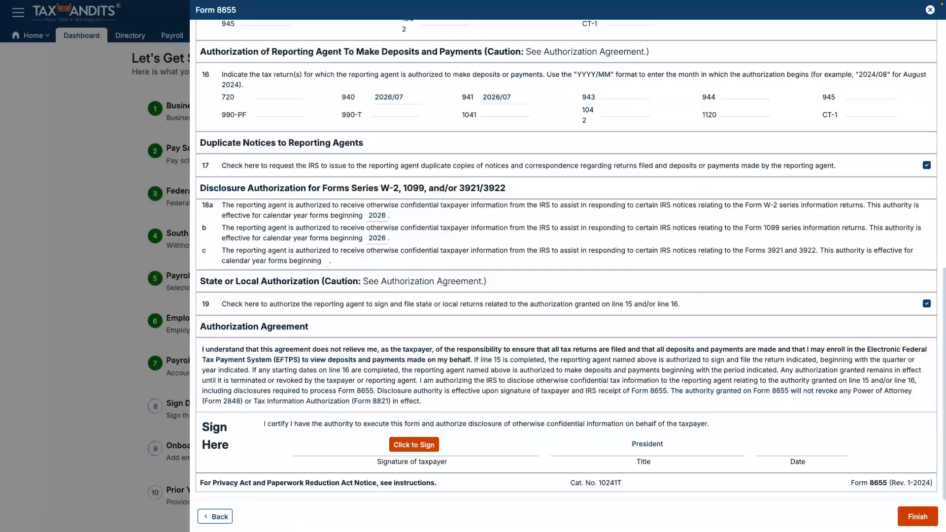
left_click(413, 444)
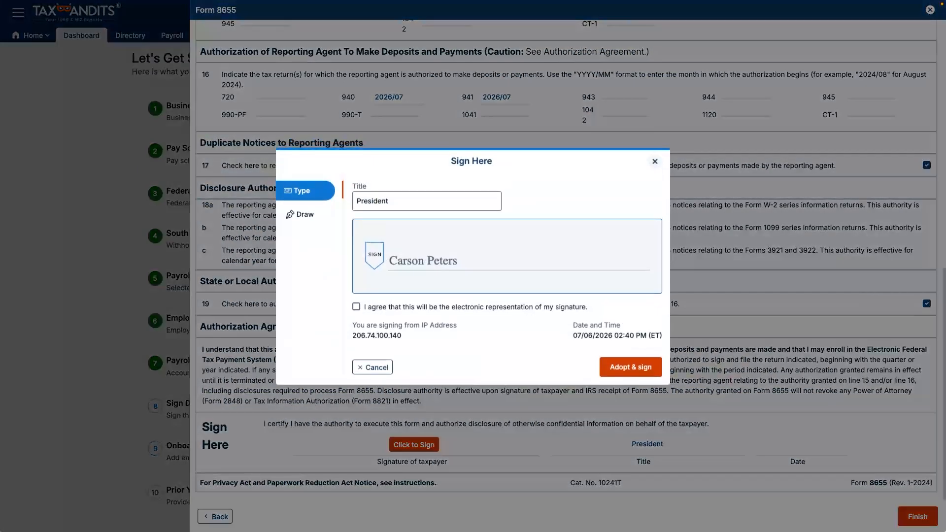
left_click(356, 306)
left_click(630, 367)
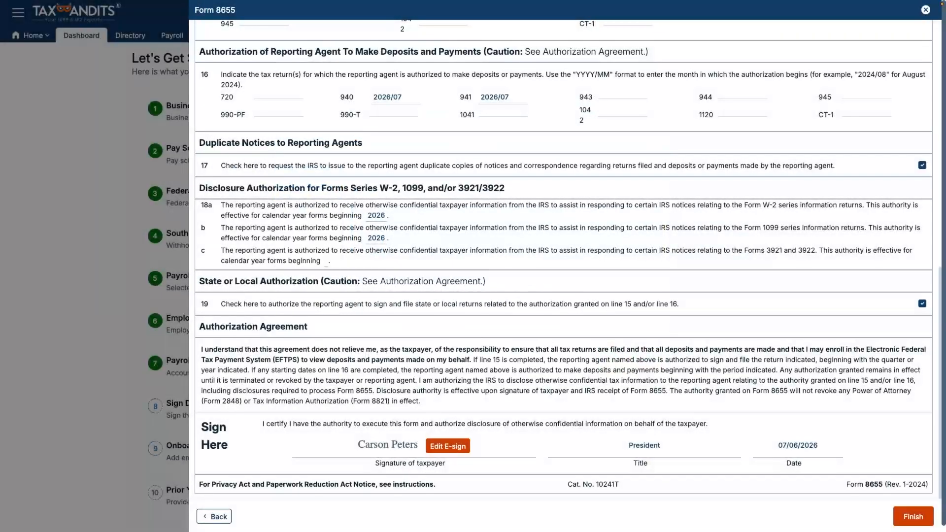
left_click(895, 517)
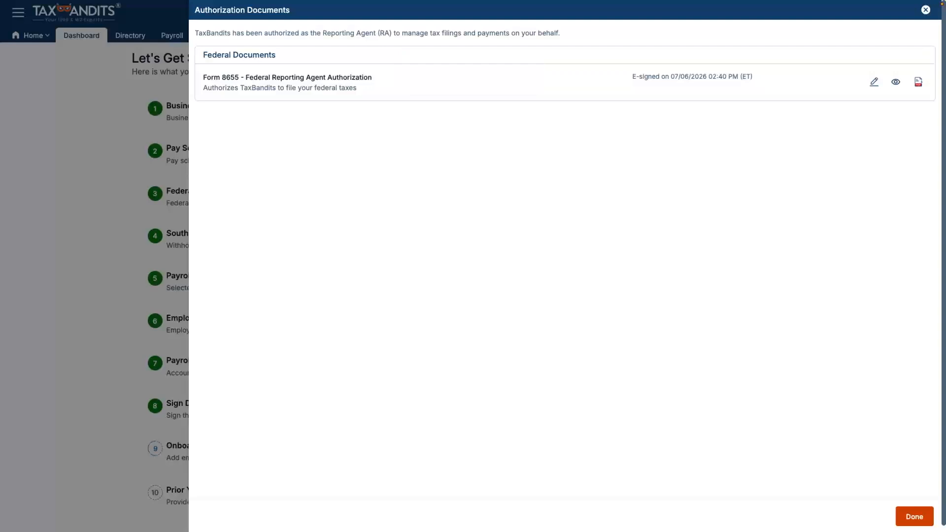
left_click(913, 516)
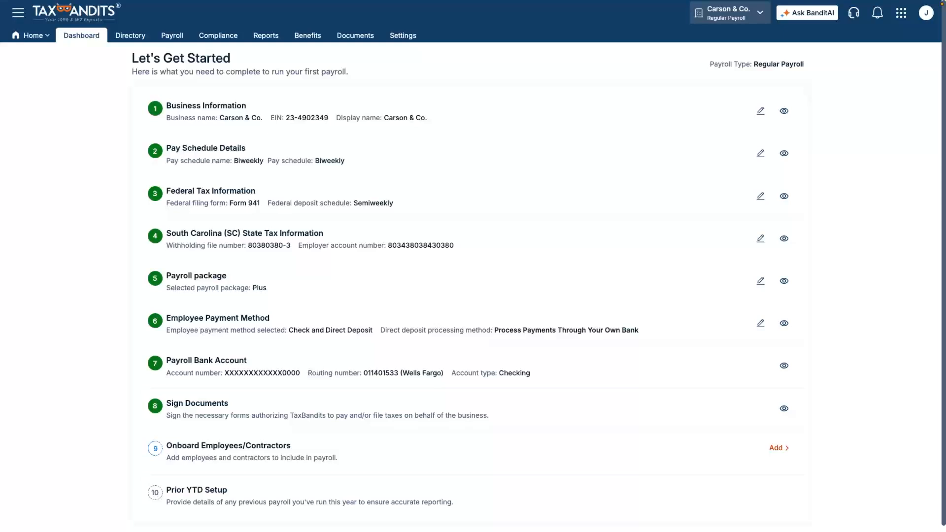
Enter the new employee's first name and work email, and save the basic details
left_click(778, 448)
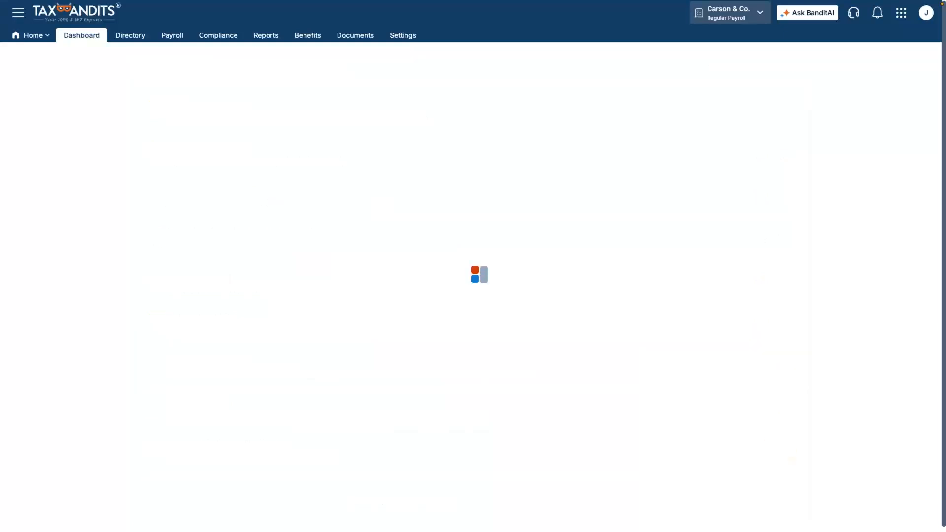
left_click(261, 168)
type("Brandon")
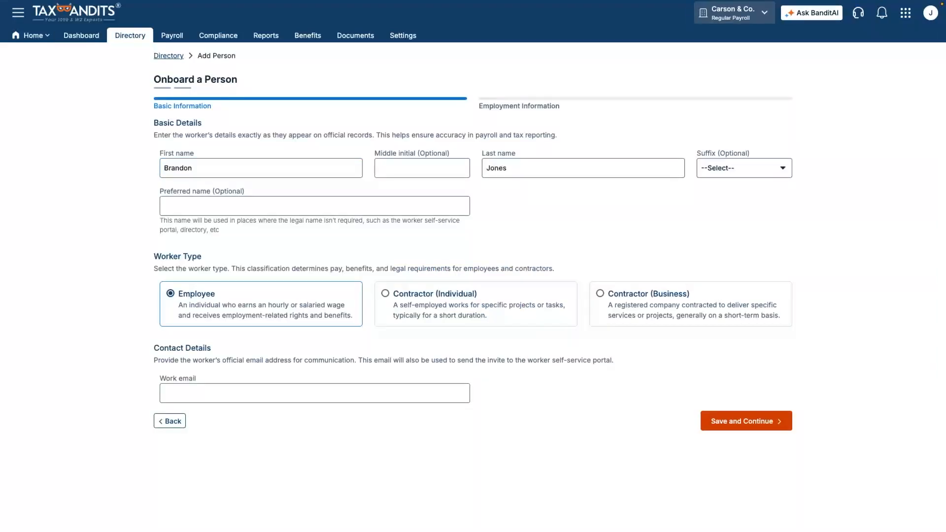
left_click(315, 393)
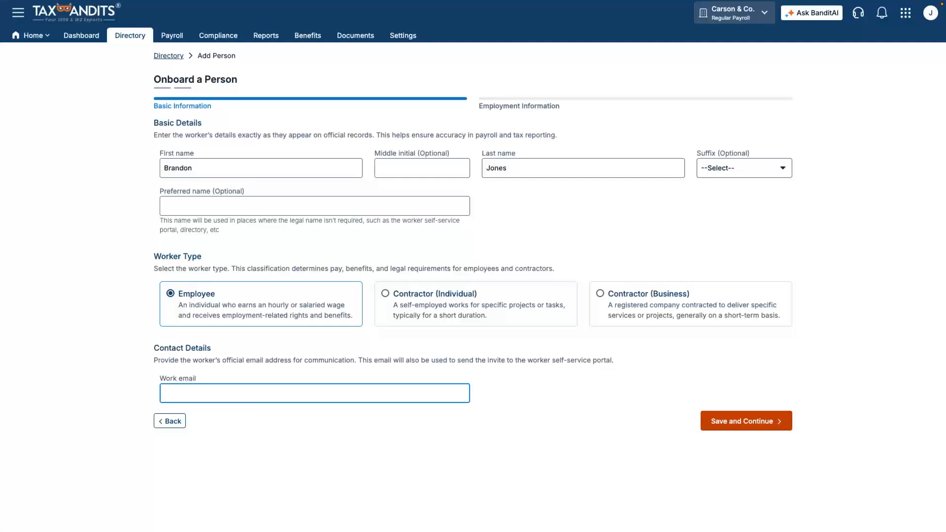
key("Return")
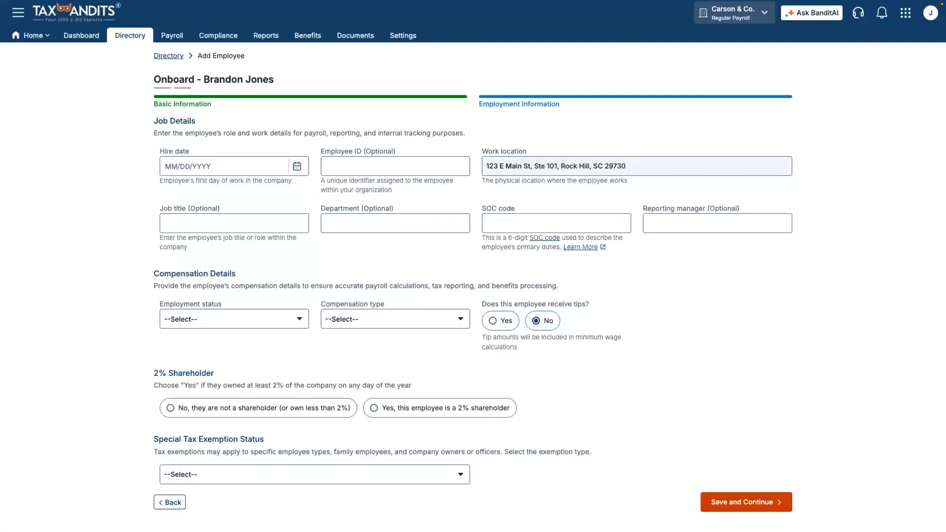
Set hire date 07/06/2026 with Salary/No Overtime pay of $36,000 per year
left_click(225, 166)
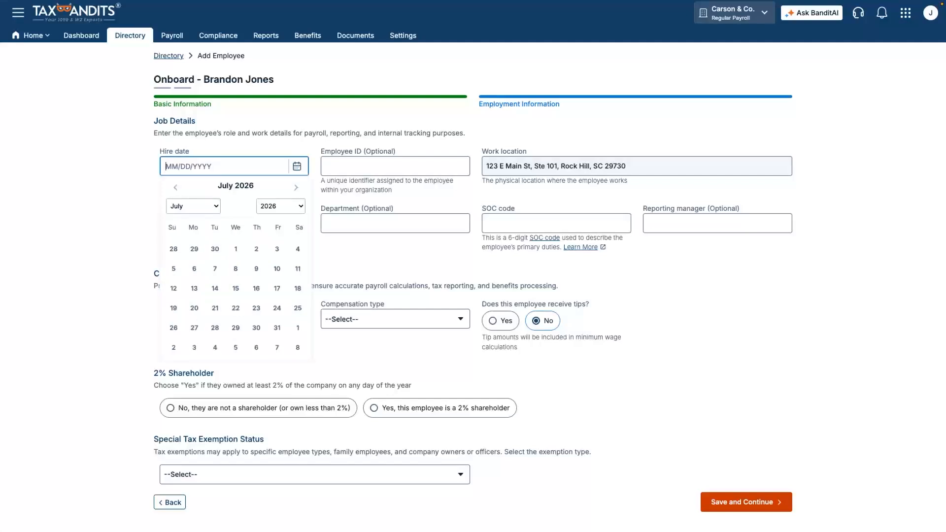
left_click(194, 268)
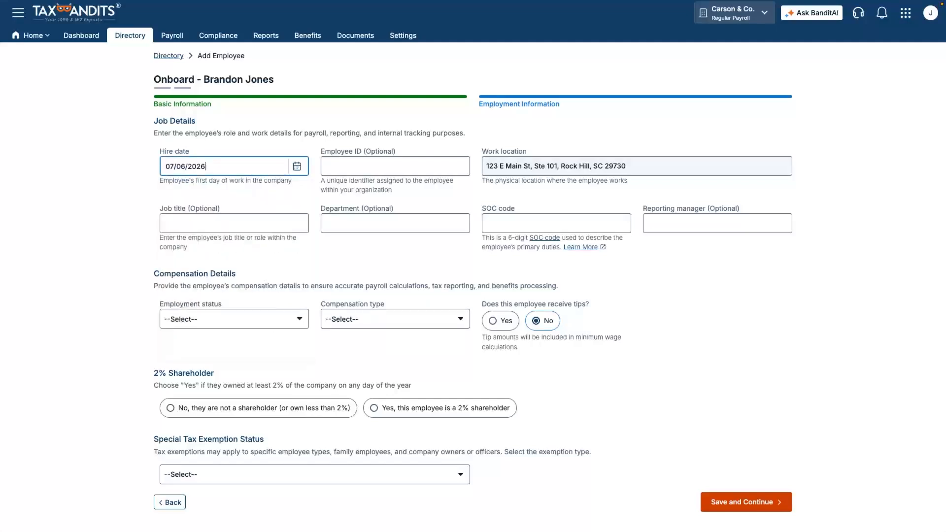
left_click(395, 319)
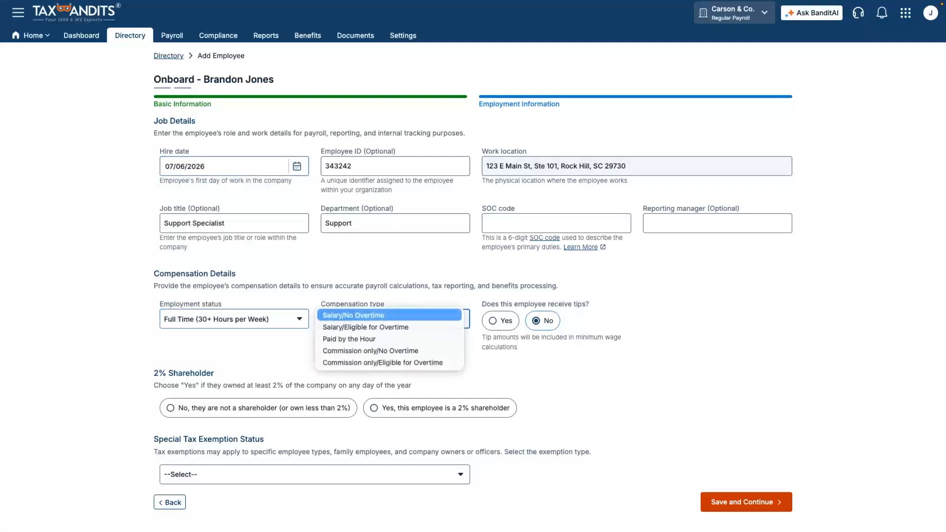
left_click(389, 315)
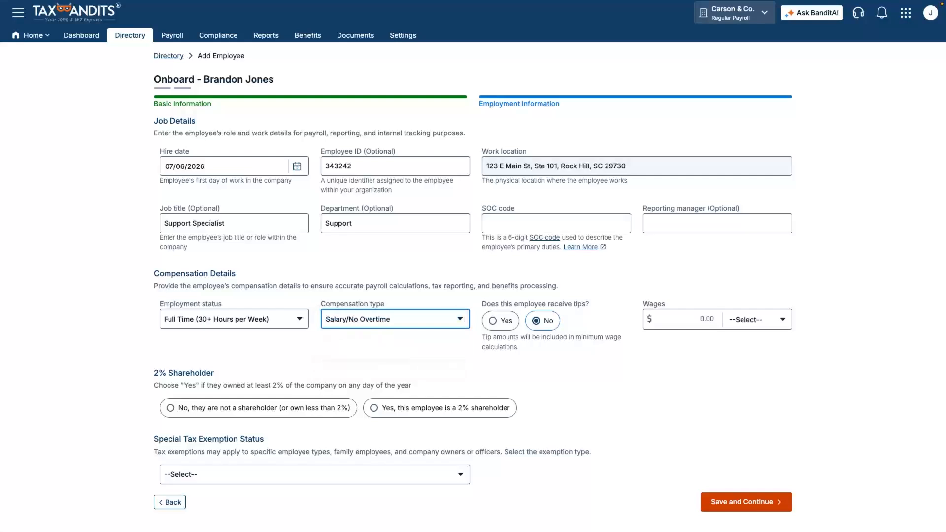
left_click(756, 319)
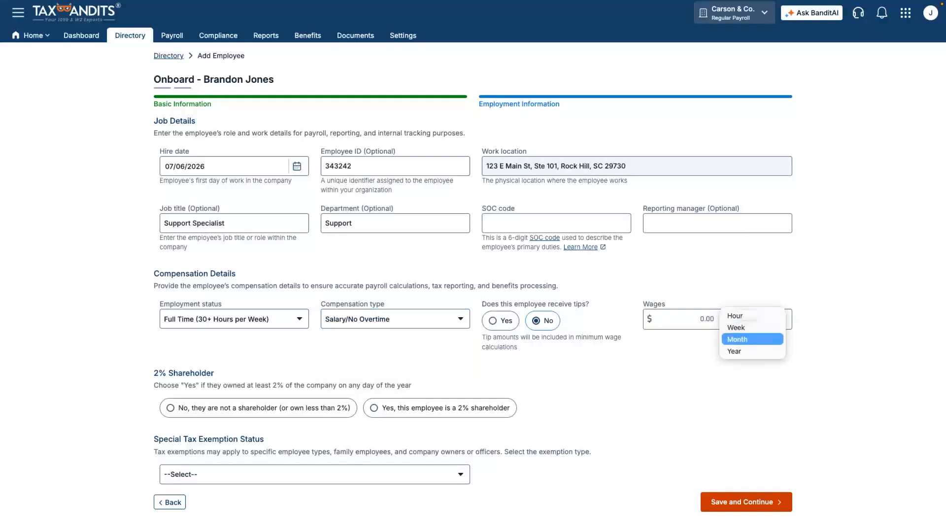
left_click(752, 351)
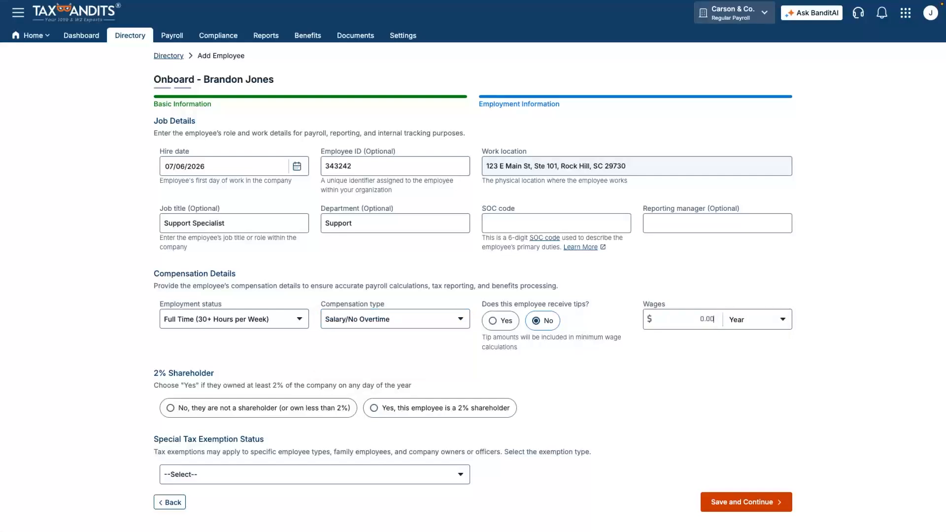
left_click(684, 319)
type("36000")
key("Tab")
Mark the employee as not a 2% shareholder and not tax exempt, then save
left_click(171, 408)
left_click(314, 474)
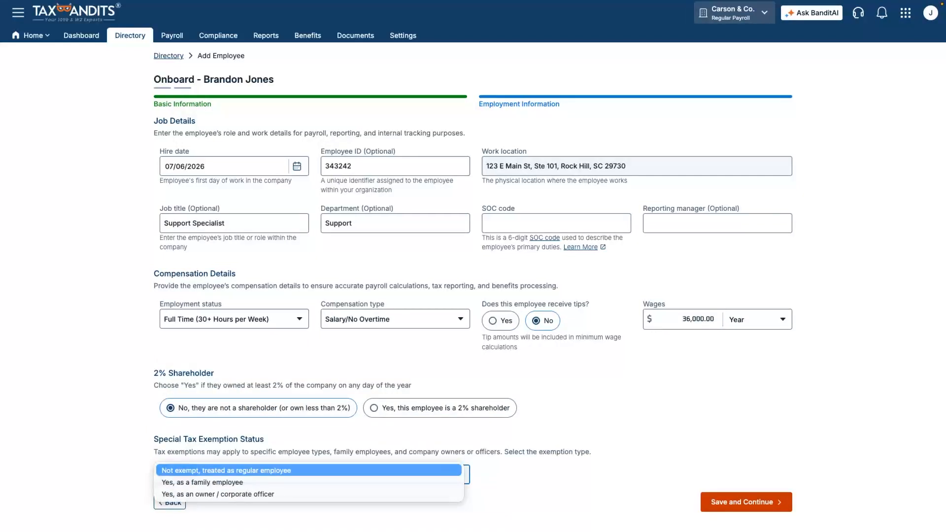
left_click(226, 470)
left_click(746, 501)
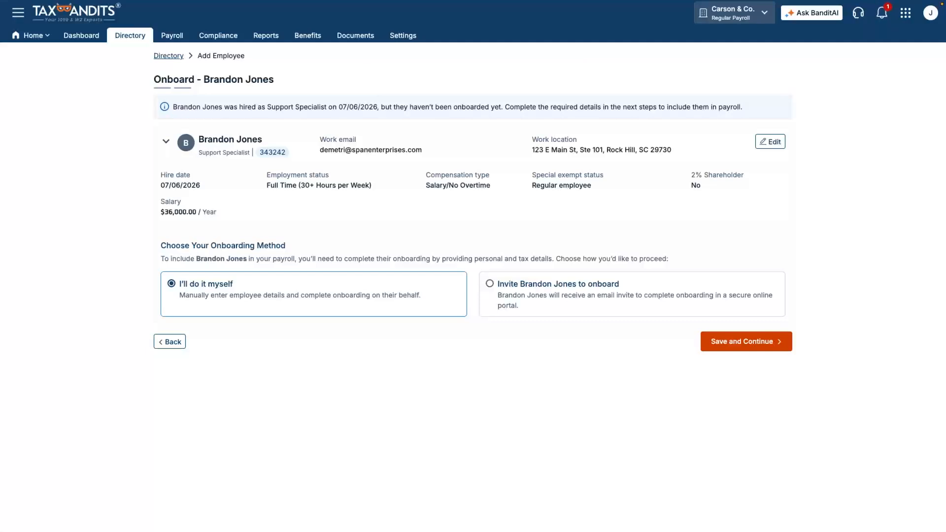
Choose Invite to onboard for the new employee and send the self-service portal invitation
left_click(490, 283)
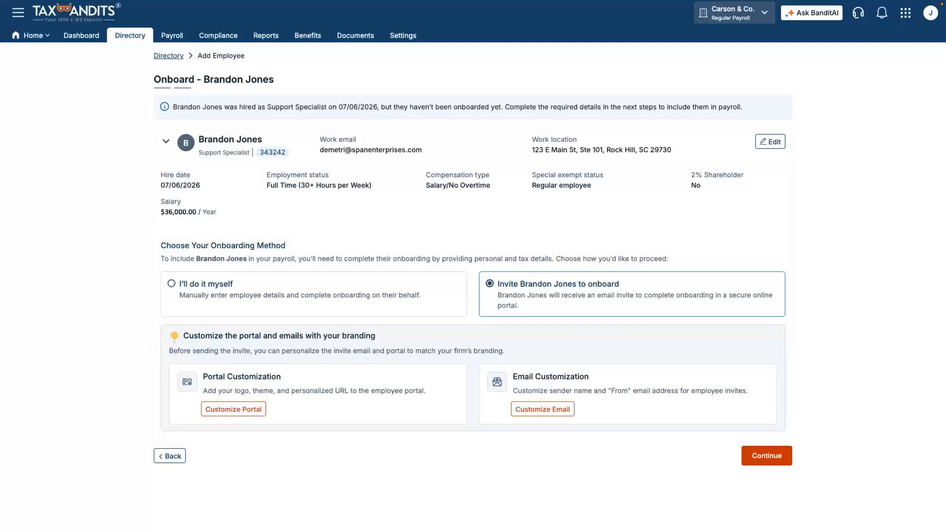
left_click(766, 455)
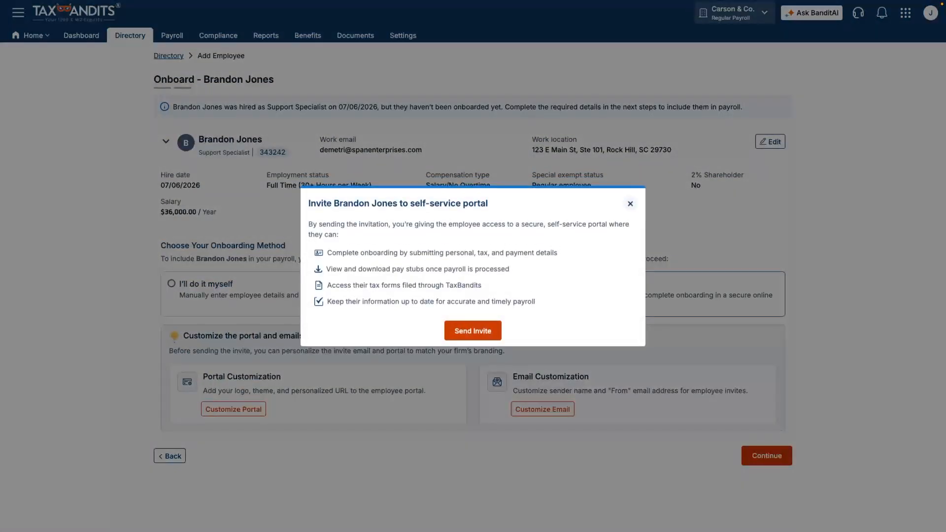
left_click(472, 330)
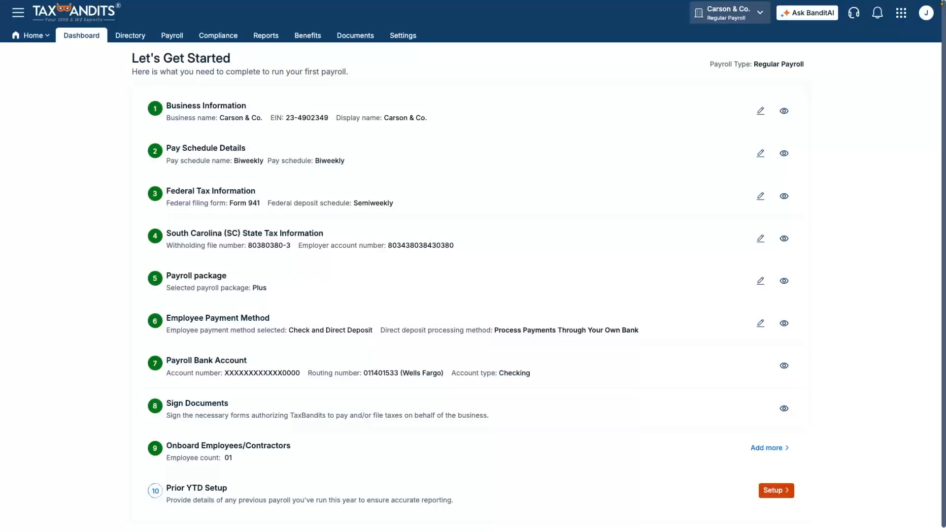
In Prior YTD Setup, answer 'No, we'll run our first payroll with TaxBandits'
left_click(774, 490)
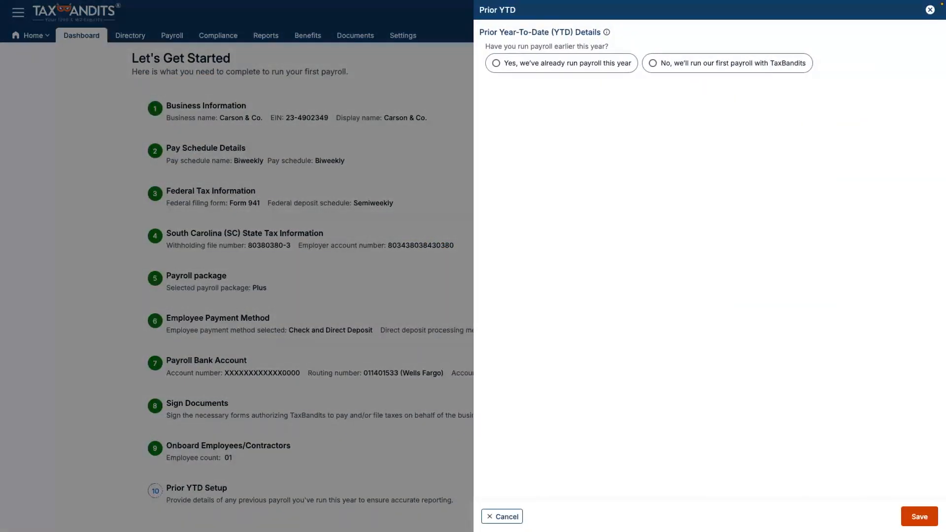
left_click(653, 63)
Save the Prior YTD answer to finish setup and reach the dashboard
left_click(919, 516)
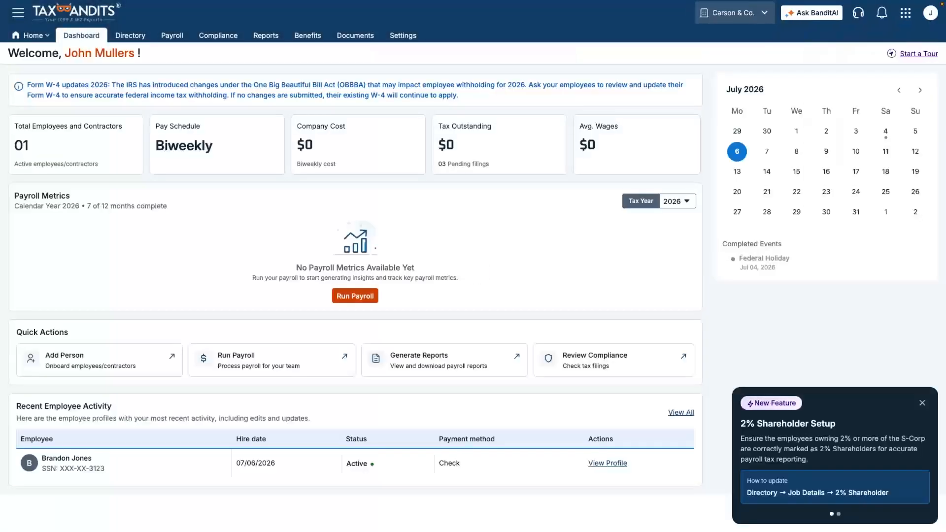